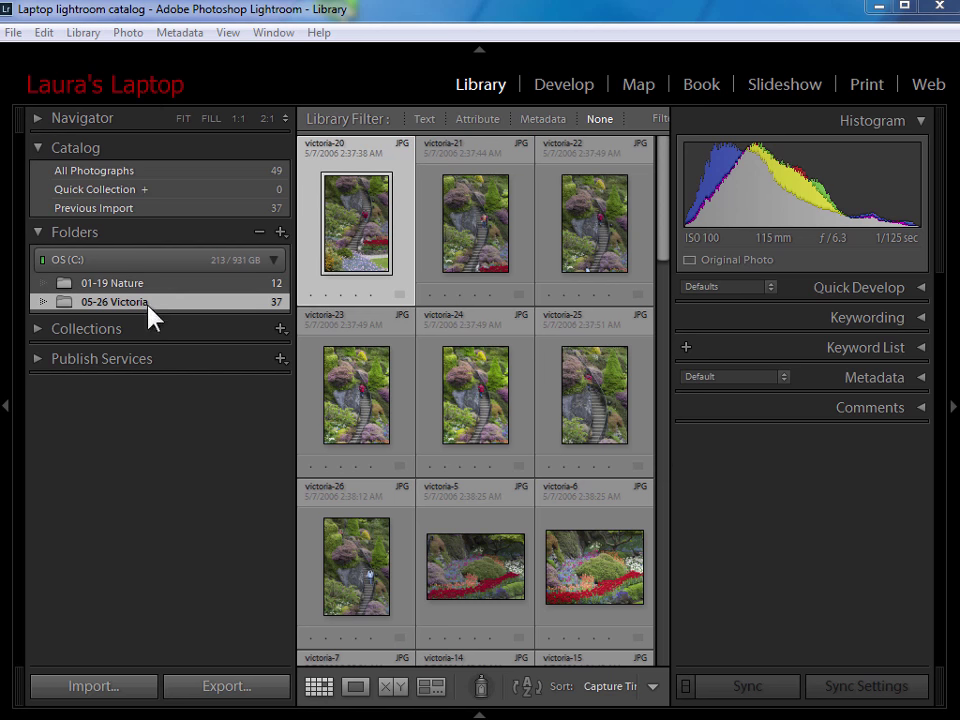
Step: Display the 12 photos in the 01-19 Nature folder and dismiss its context menu unused
{"action": "left_click", "coordinate": [176, 285]}
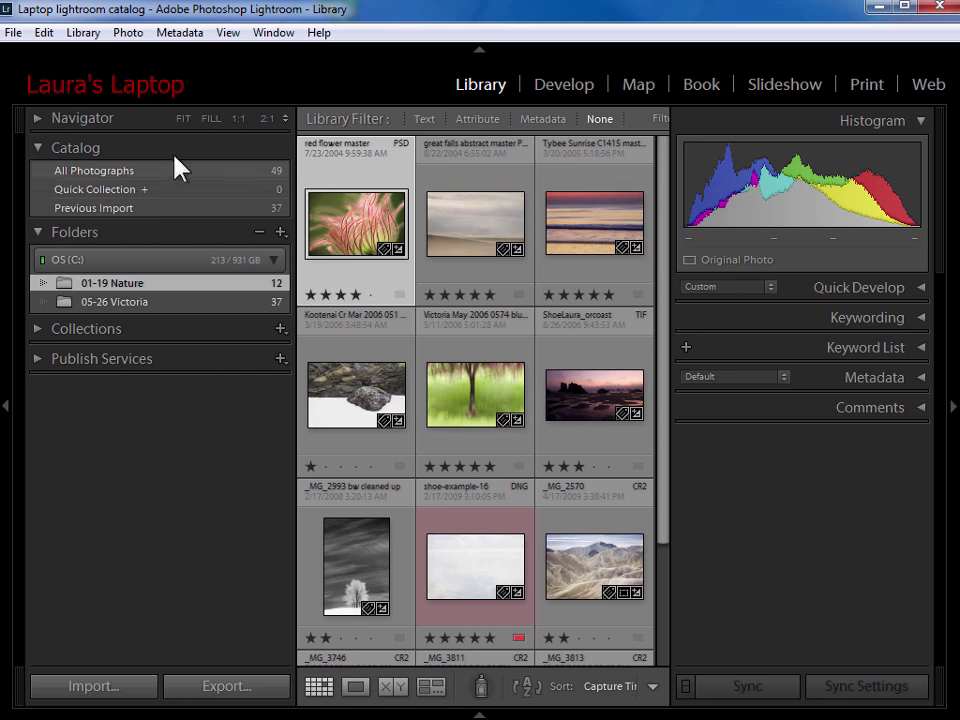
{"action": "right_click", "coordinate": [121, 286]}
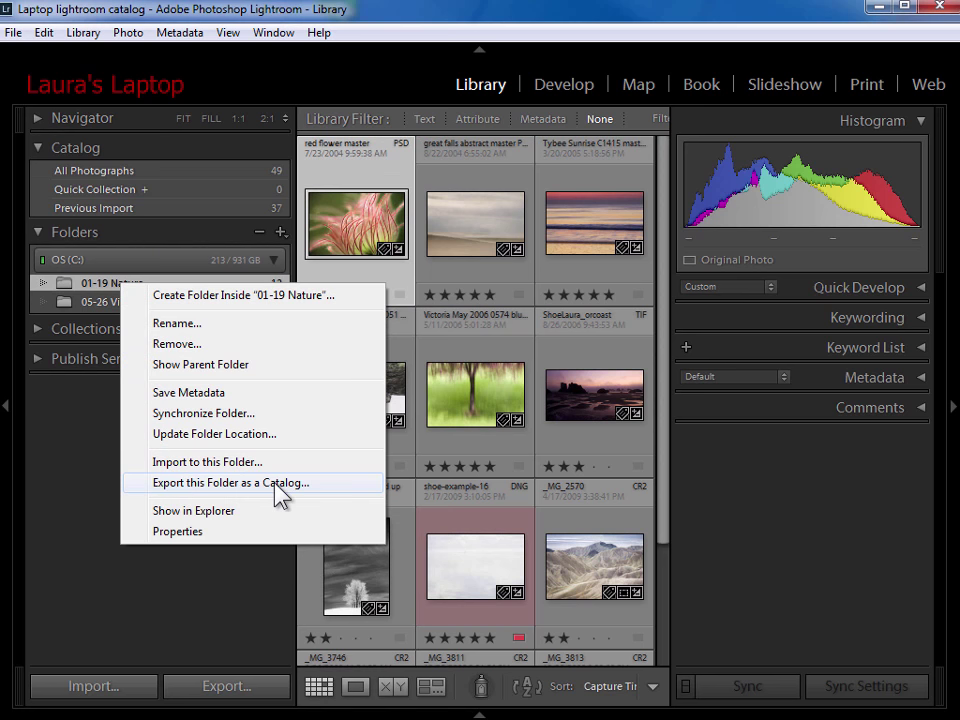
{"action": "left_click", "coordinate": [96, 443]}
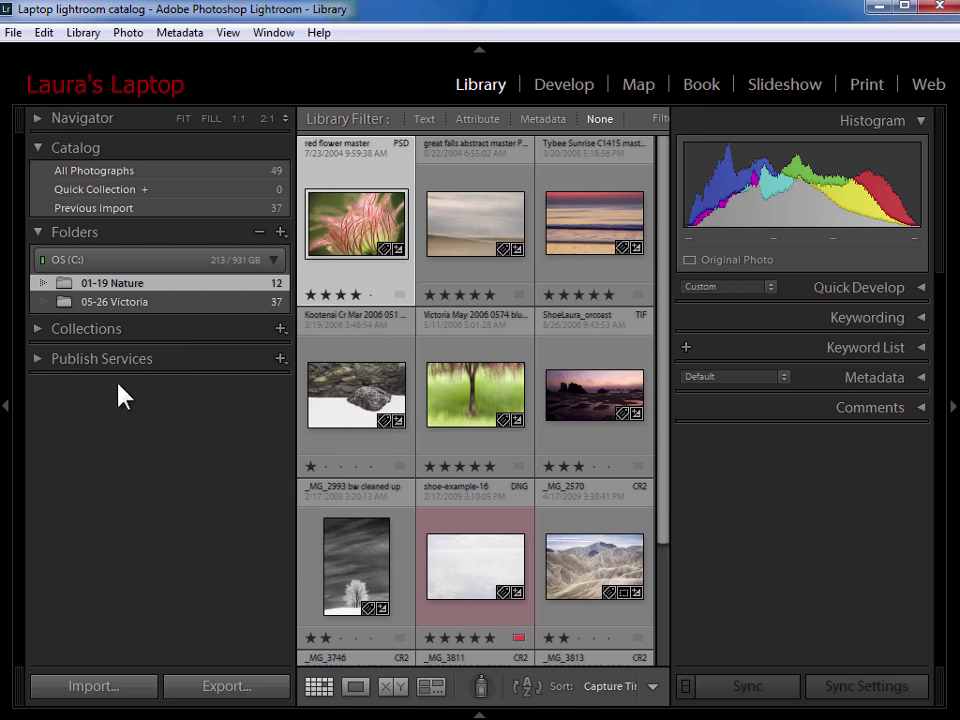
Step: Add 05-26 Victoria to the folder selection and select all 49 photos, checking the File menu
{"action": "left_click", "coordinate": [152, 310], "text": "ctrl"}
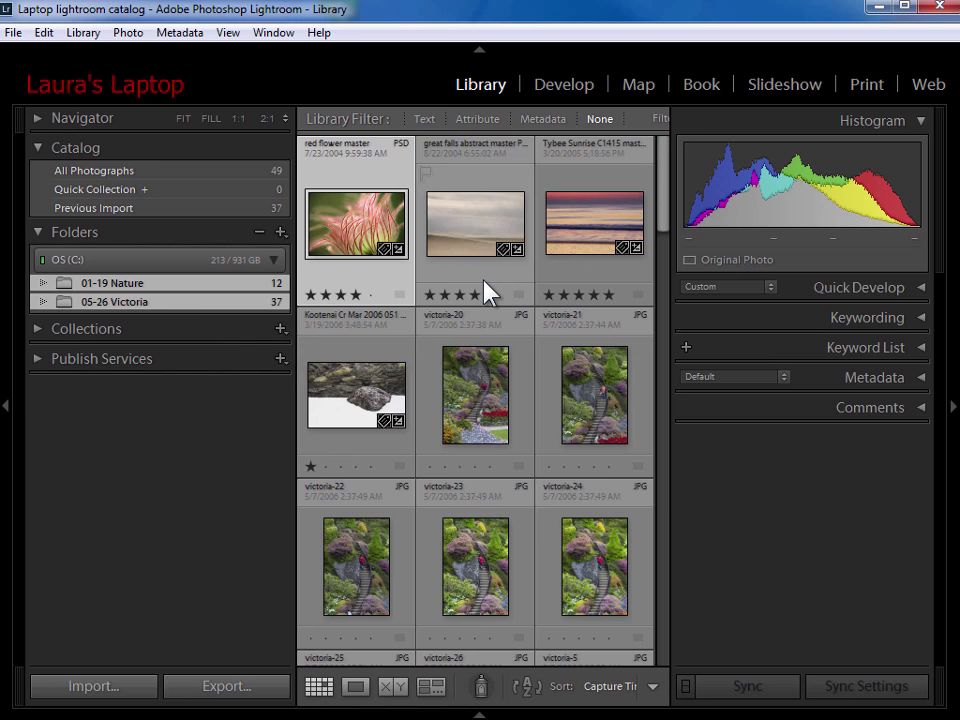
{"action": "key", "text": "ctrl+a"}
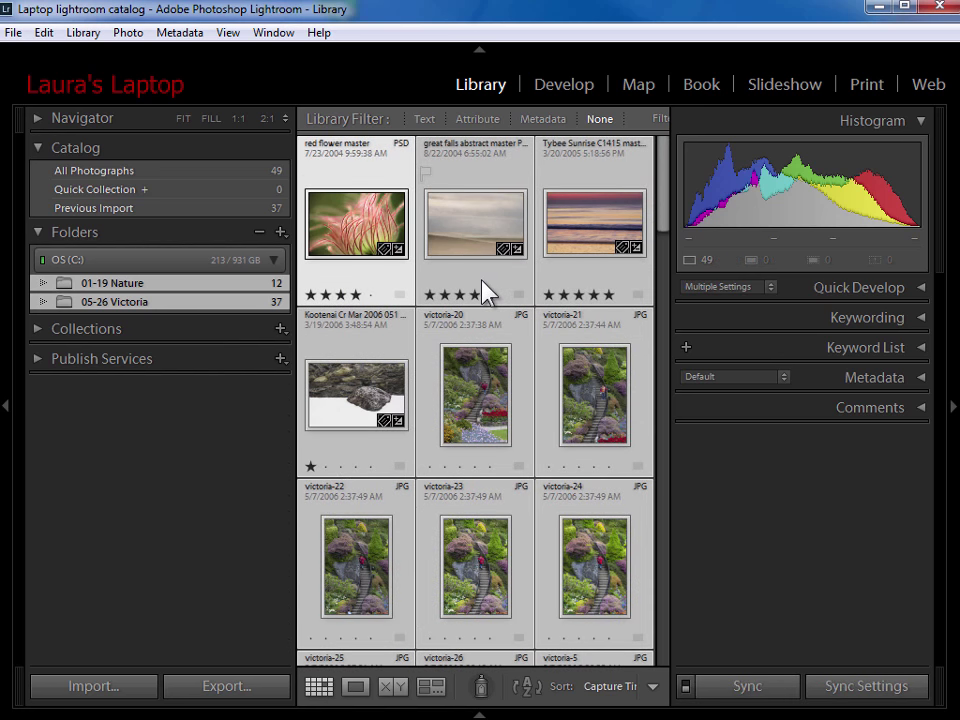
{"action": "left_click", "coordinate": [13, 33]}
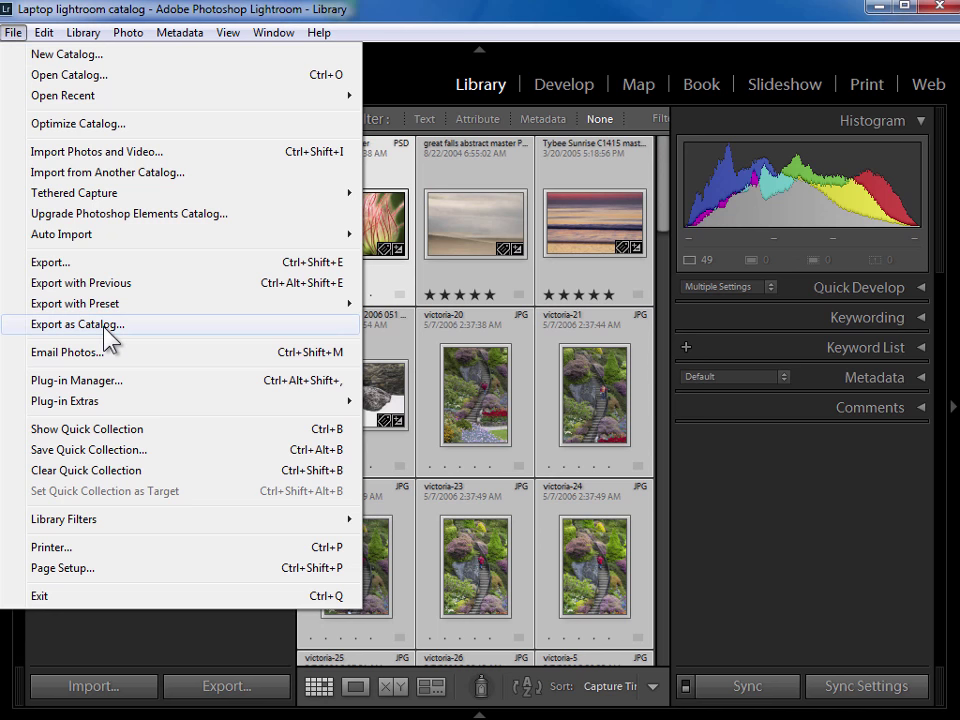
{"action": "left_click", "coordinate": [139, 635]}
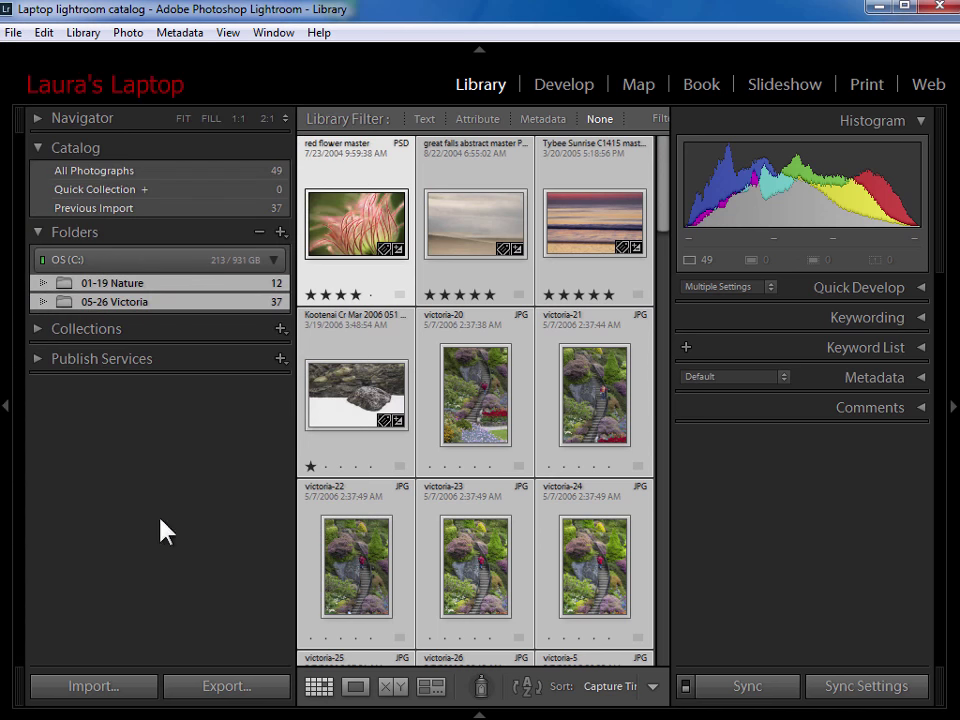
Step: Show All Photographs and start File > Export as Catalog
{"action": "left_click", "coordinate": [146, 171]}
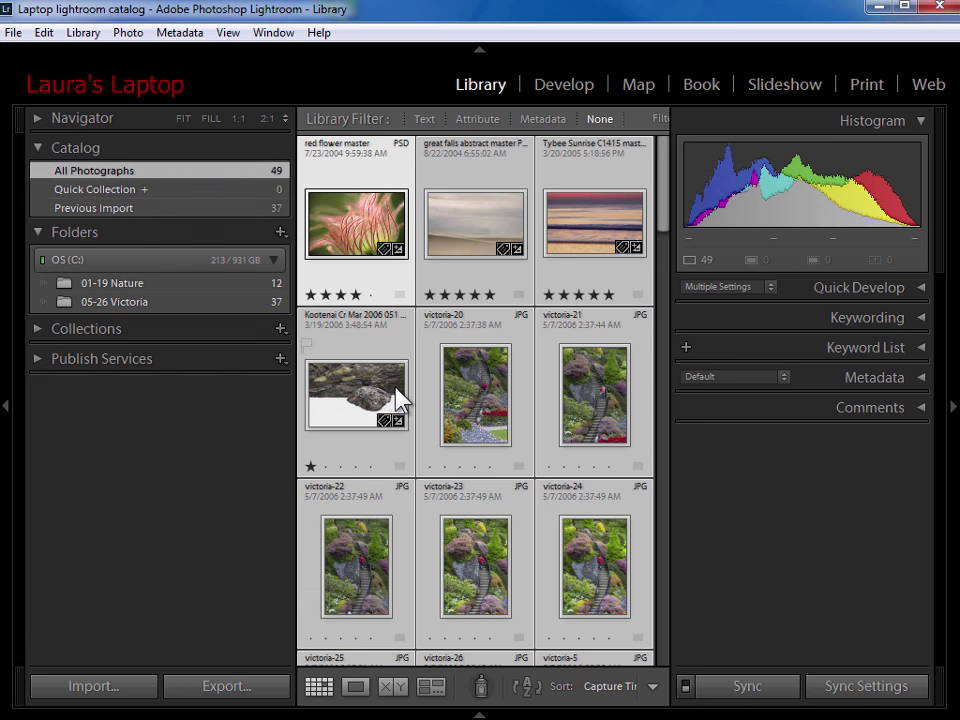
{"action": "left_click", "coordinate": [14, 33]}
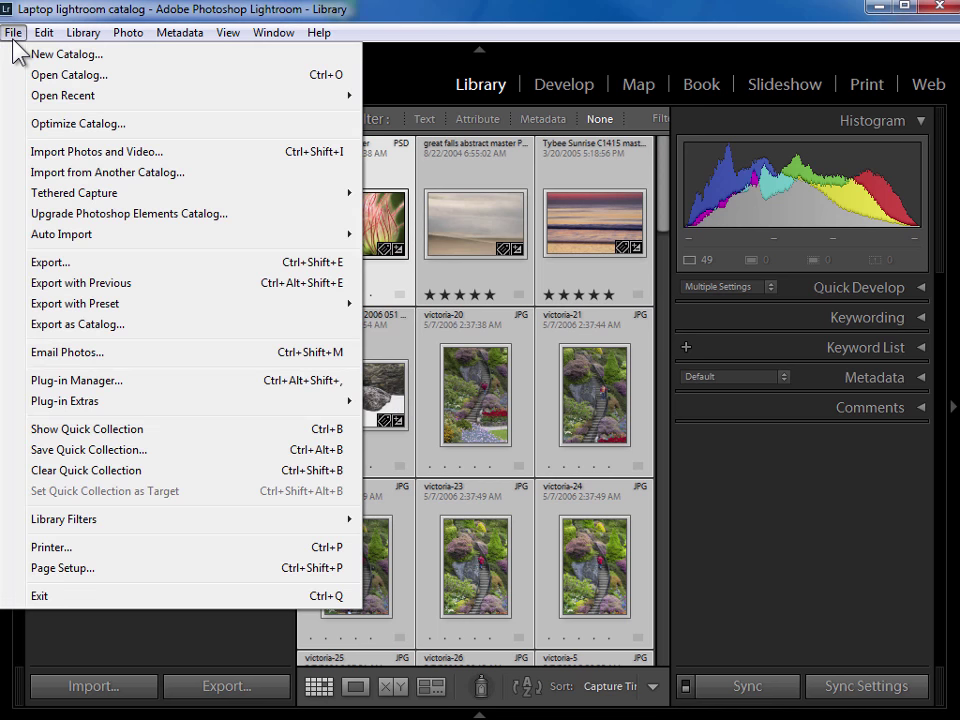
{"action": "left_click", "coordinate": [77, 325]}
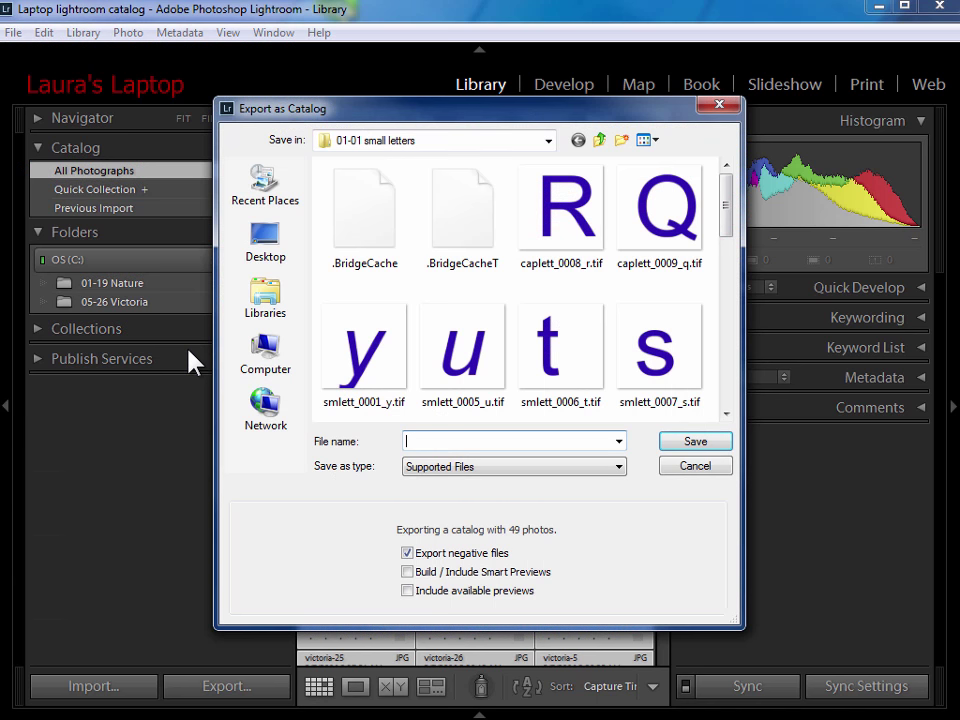
Step: Save the catalog to the Desktop as 'temp vacation catalog - to delete later' with Smart Previews off
{"action": "left_click", "coordinate": [279, 244]}
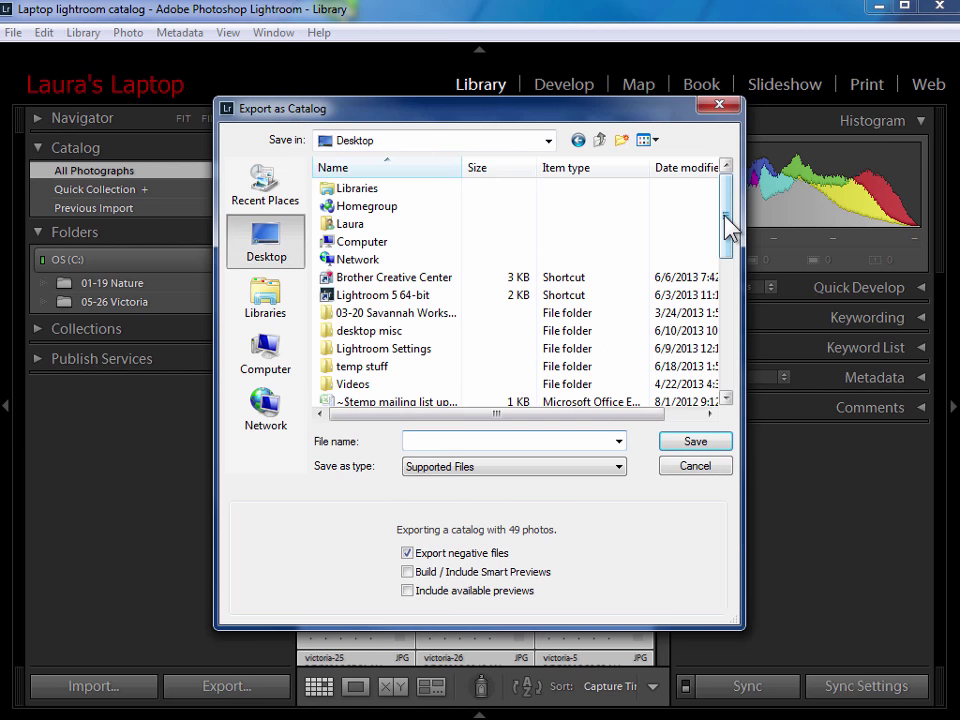
{"action": "type", "text": "temp vacation catalog -"}
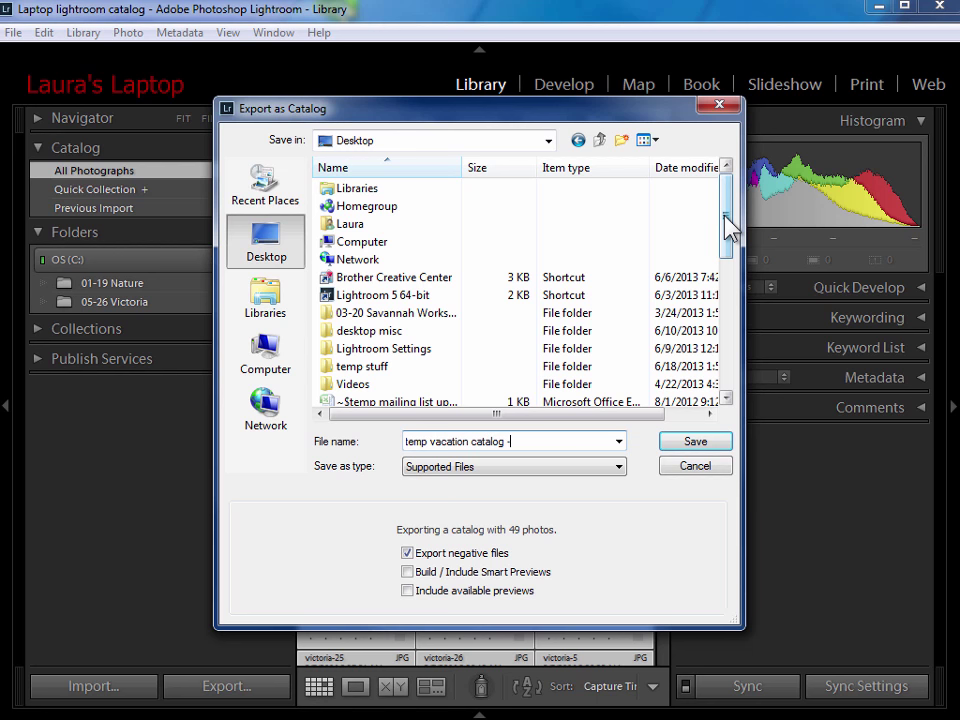
{"action": "type", "text": " to delt"}
{"action": "type", "text": "te later"}
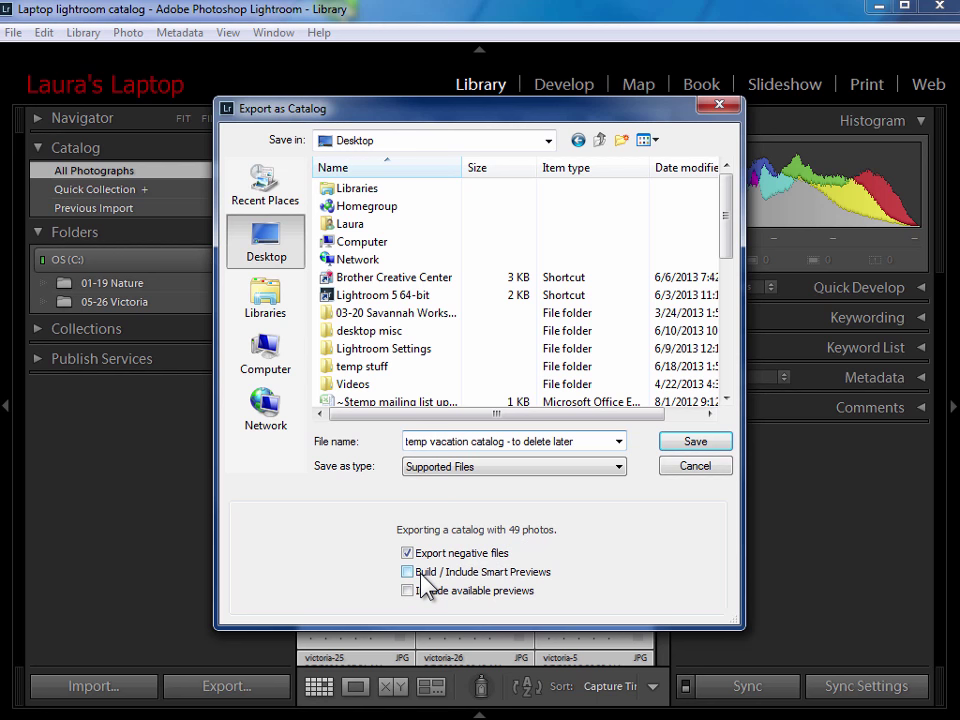
{"action": "left_click", "coordinate": [409, 573]}
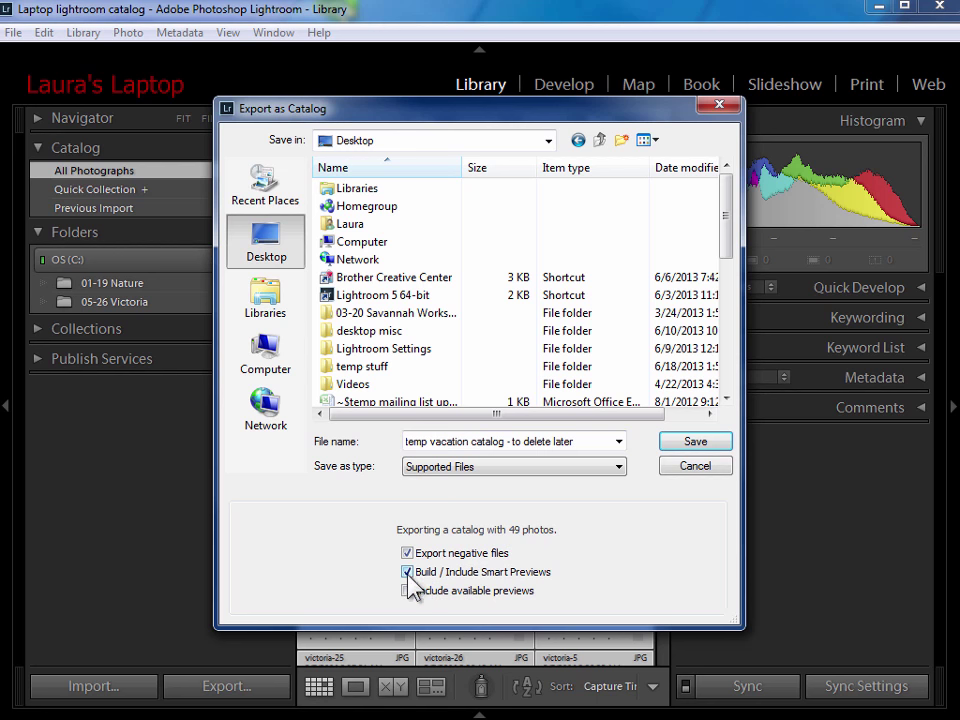
{"action": "left_click", "coordinate": [409, 573]}
Step: Save the export and let all 49 photos be written to the Desktop catalog
{"action": "left_click", "coordinate": [712, 445]}
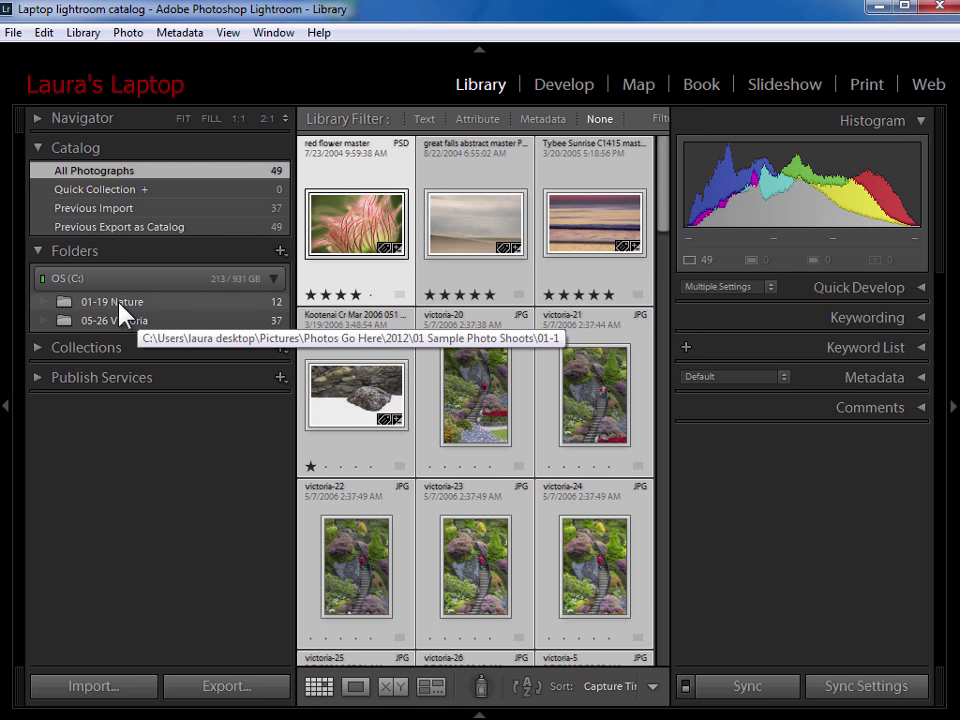
{"action": "right_click", "coordinate": [130, 303]}
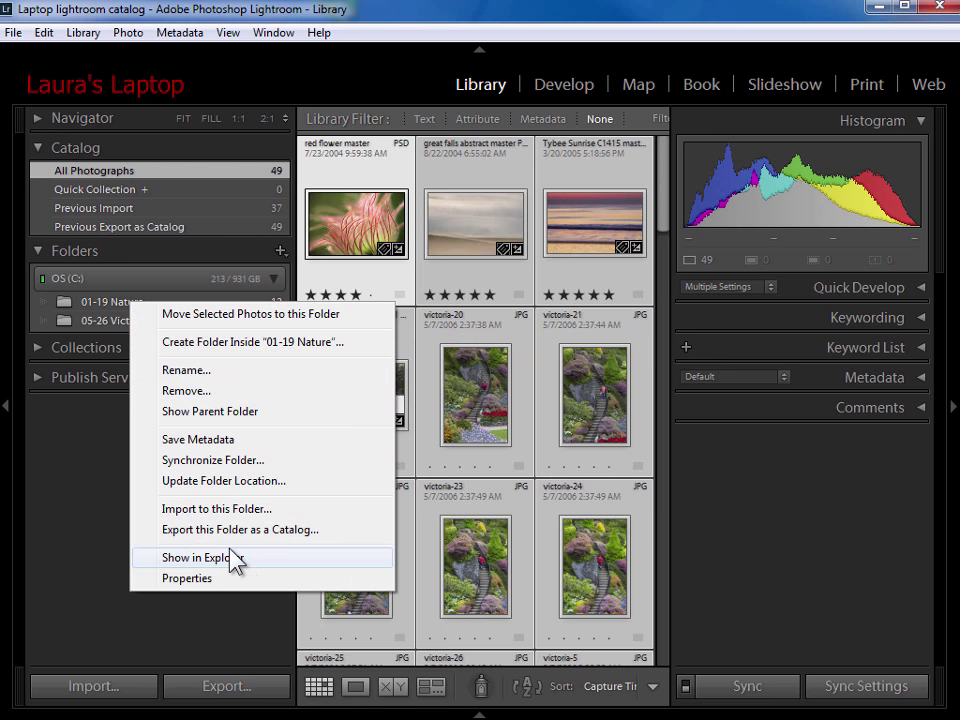
{"action": "left_click", "coordinate": [80, 463]}
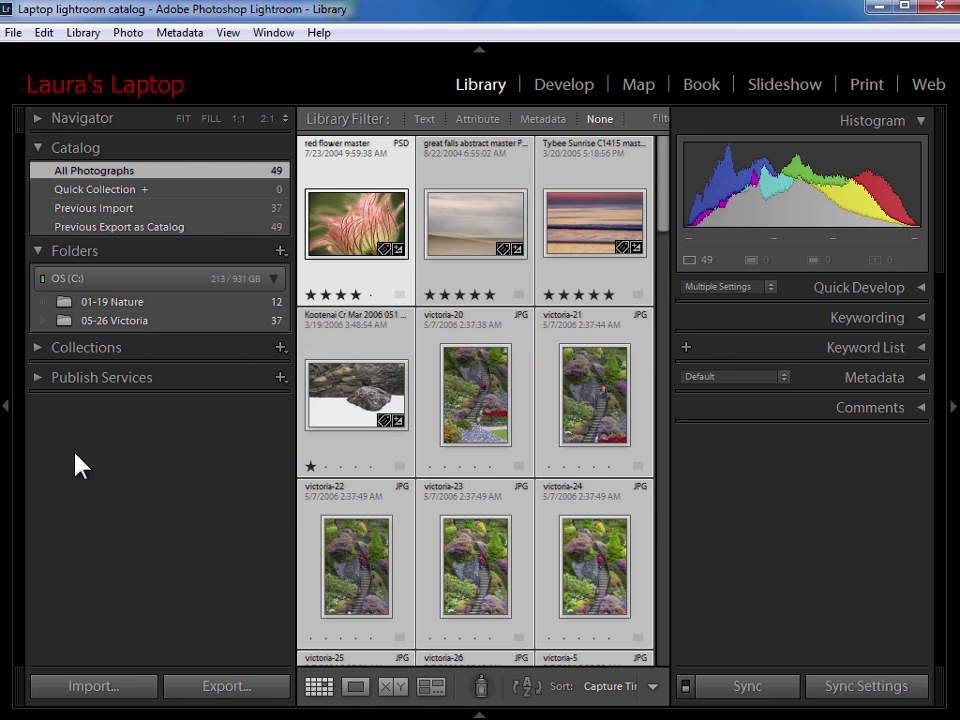
{"action": "right_click", "coordinate": [117, 311]}
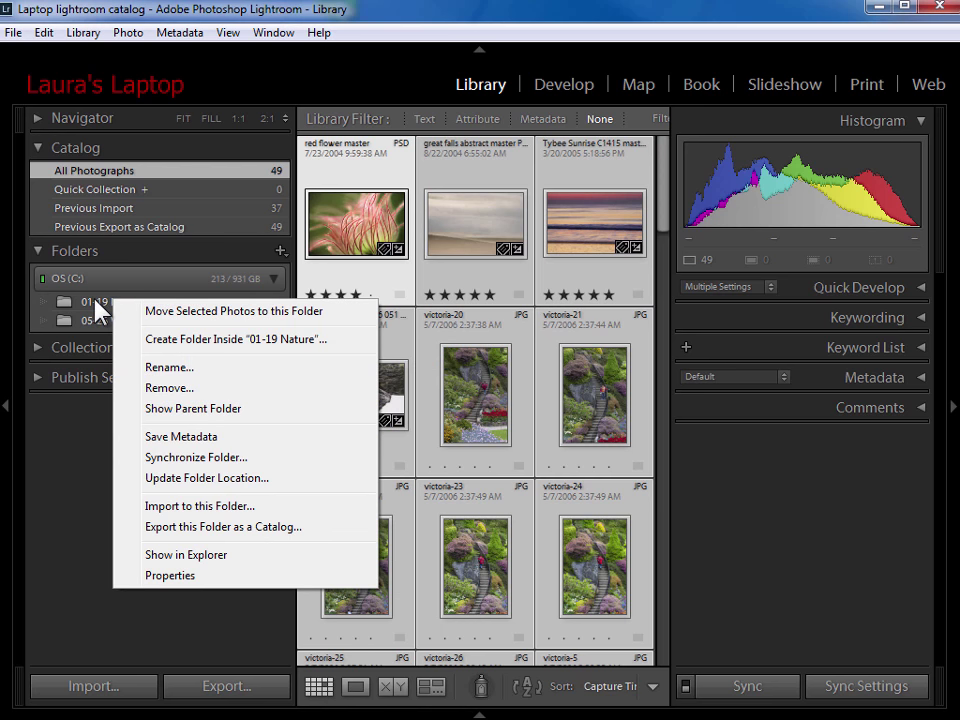
{"action": "left_click", "coordinate": [77, 433]}
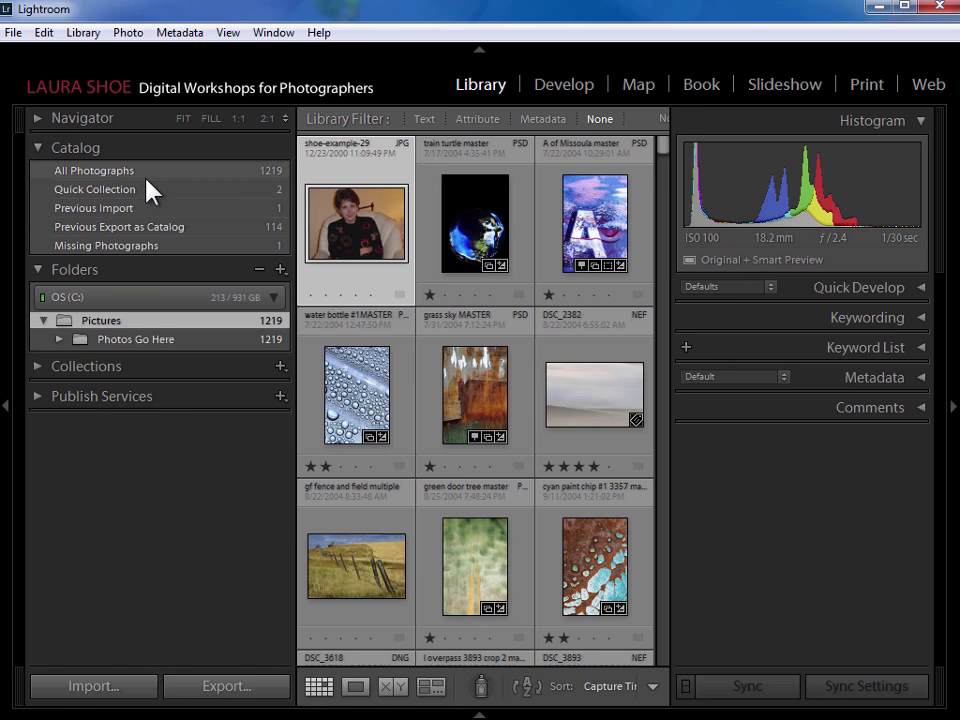
Step: In the main 1219-photo catalog, look in the File menu for Import from Another Catalog
{"action": "left_click", "coordinate": [12, 33]}
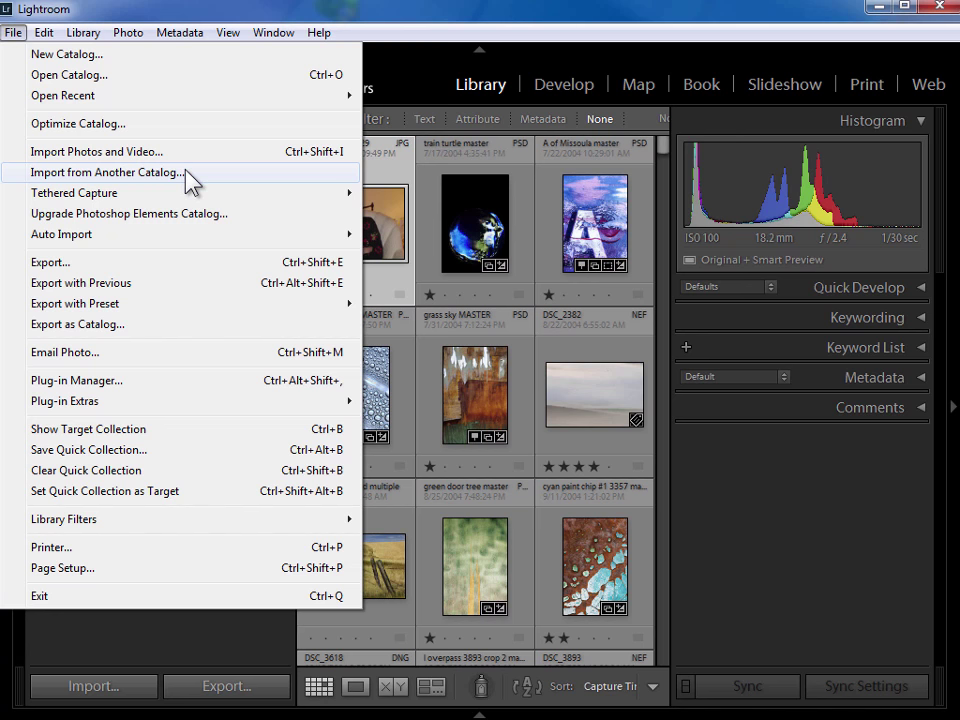
Step: Import from Another Catalog, opening the temp vacation catalog's .lrcat file from its Desktop folder
{"action": "left_click", "coordinate": [128, 172]}
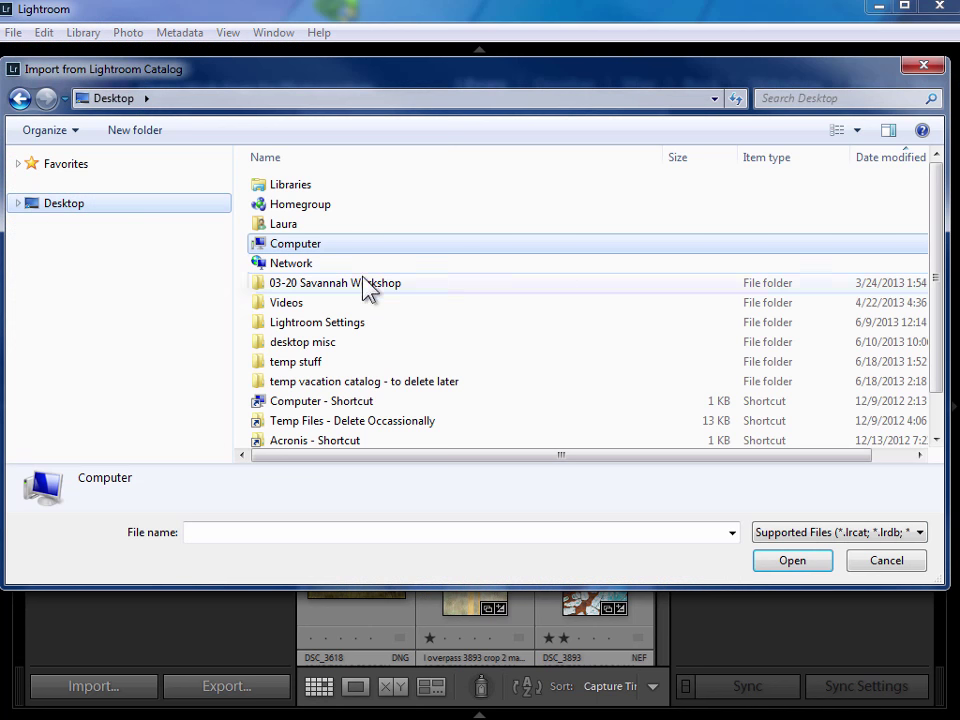
{"action": "left_click", "coordinate": [351, 389]}
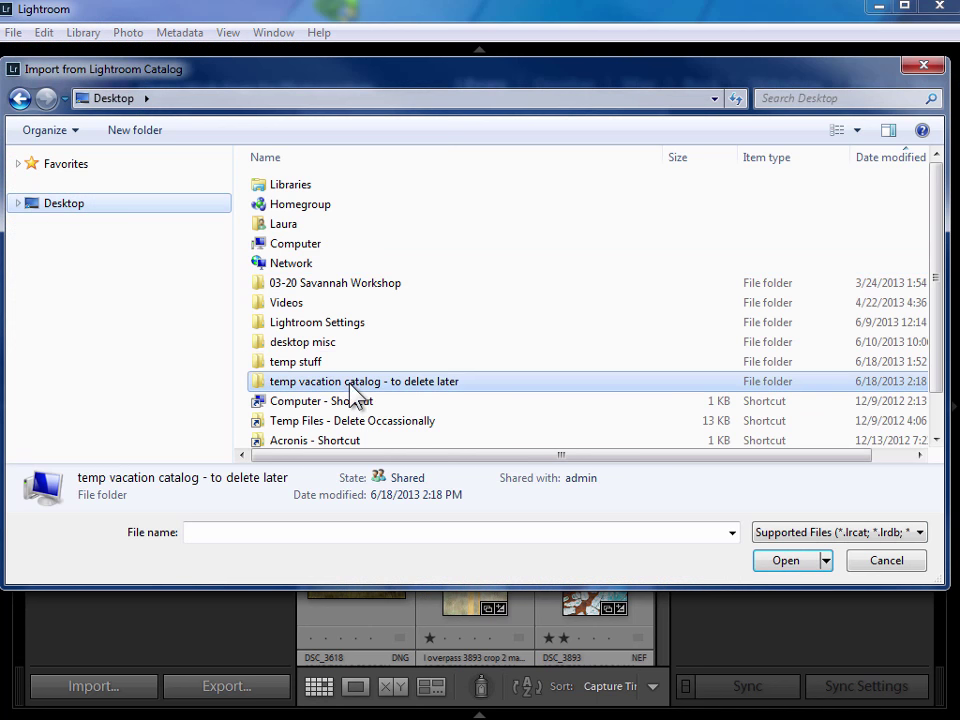
{"action": "double_click", "coordinate": [283, 383]}
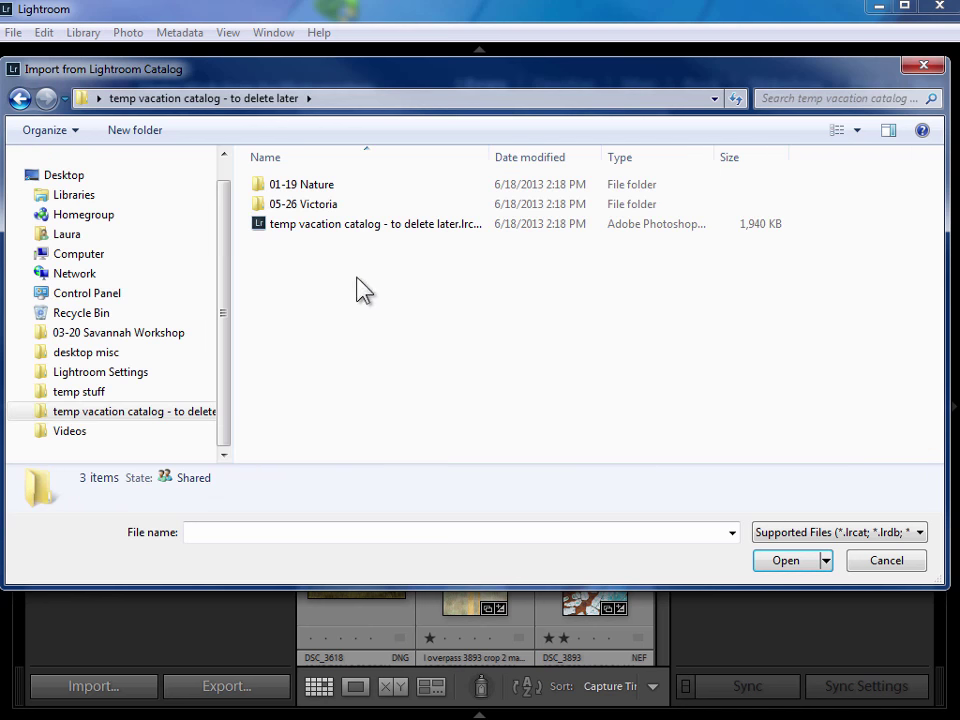
{"action": "left_click", "coordinate": [341, 226]}
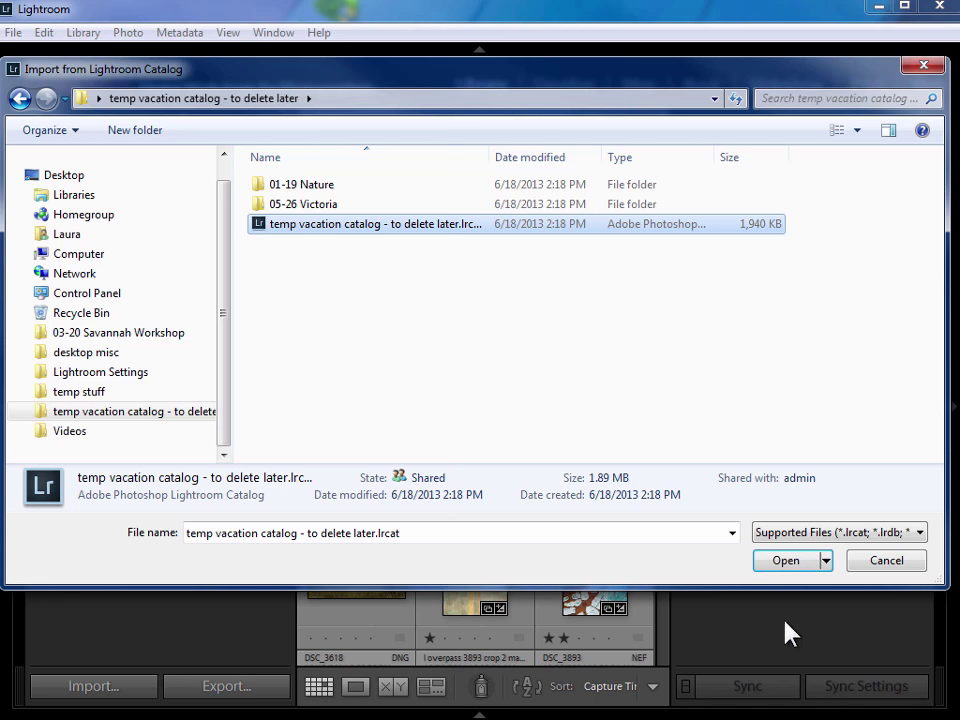
{"action": "left_click", "coordinate": [790, 561]}
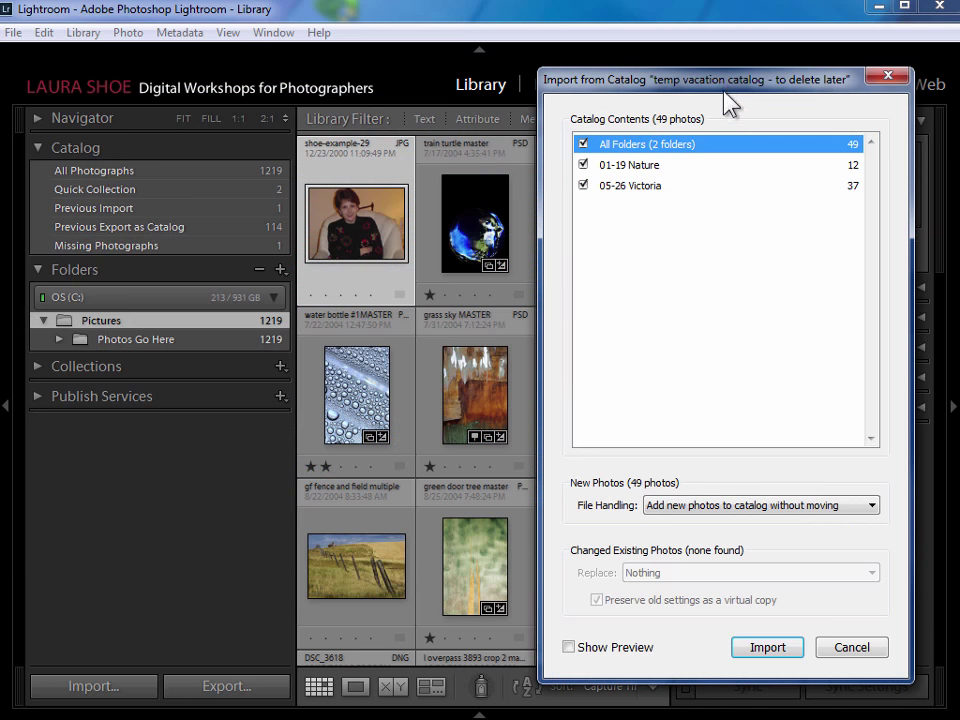
{"action": "left_click_drag", "start_coordinate": [730, 90], "coordinate": [555, 90]}
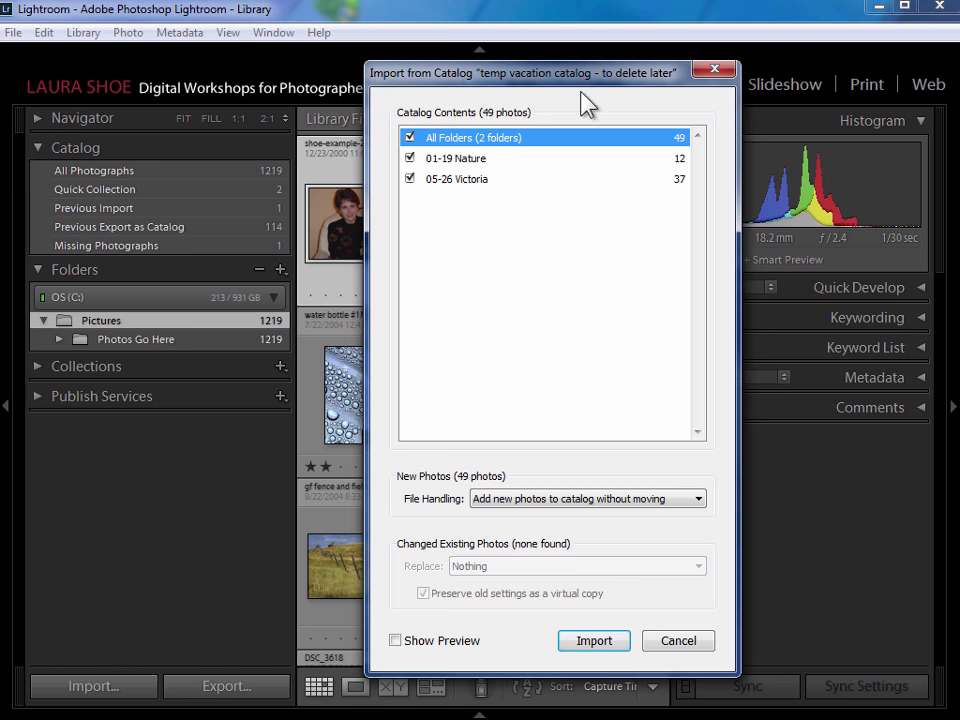
{"action": "left_click_drag", "start_coordinate": [631, 75], "coordinate": [290, 63]}
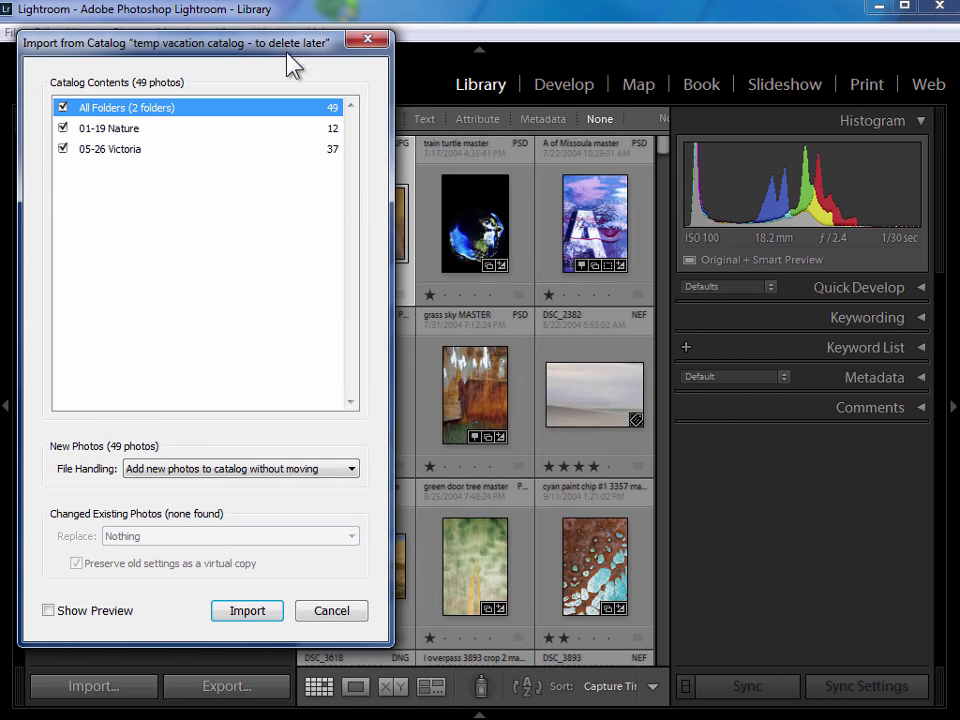
{"action": "left_click", "coordinate": [48, 610]}
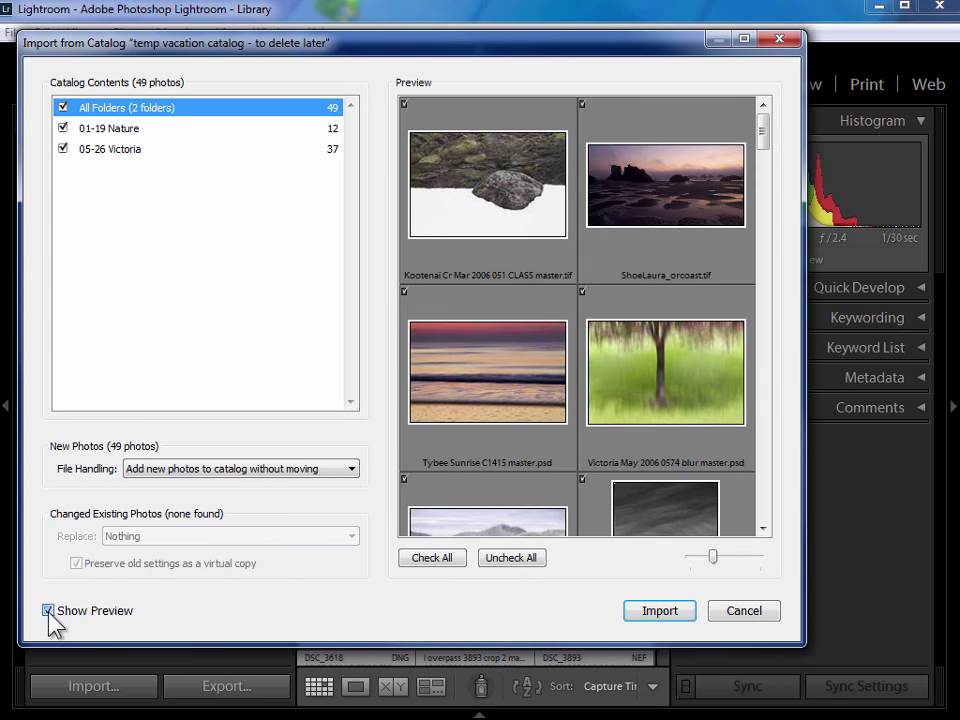
{"action": "left_click", "coordinate": [48, 610]}
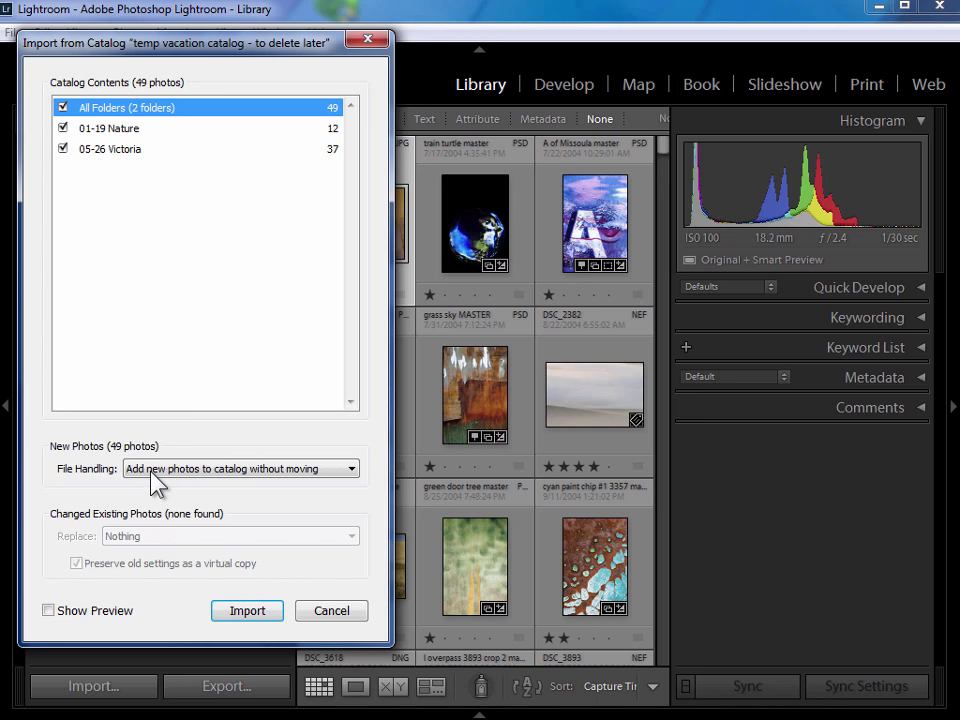
{"action": "left_click", "coordinate": [276, 472]}
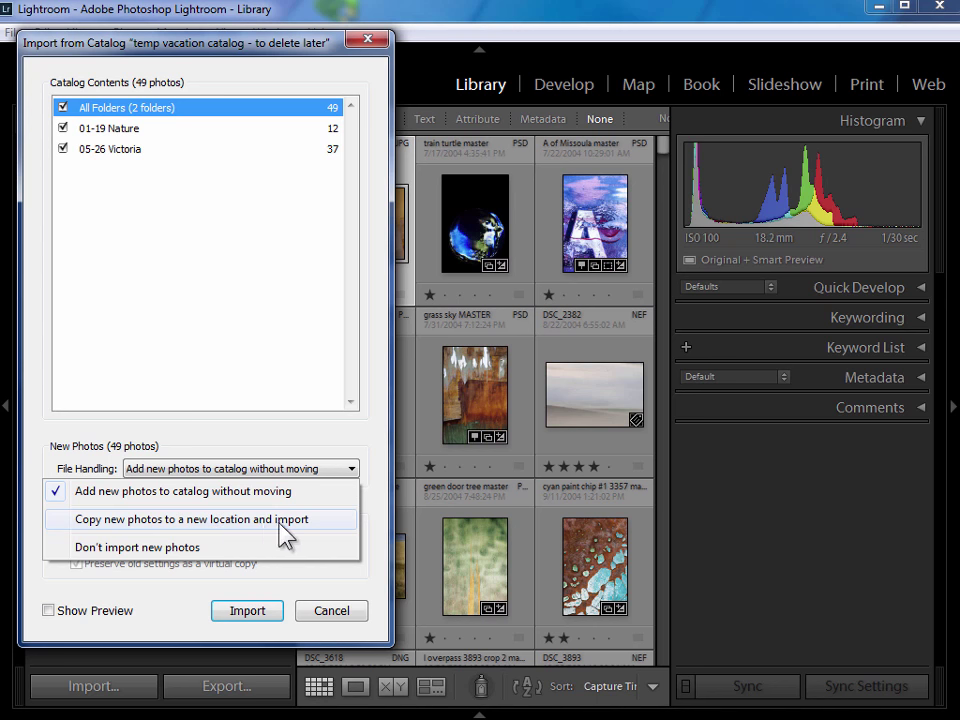
{"action": "left_click", "coordinate": [251, 441]}
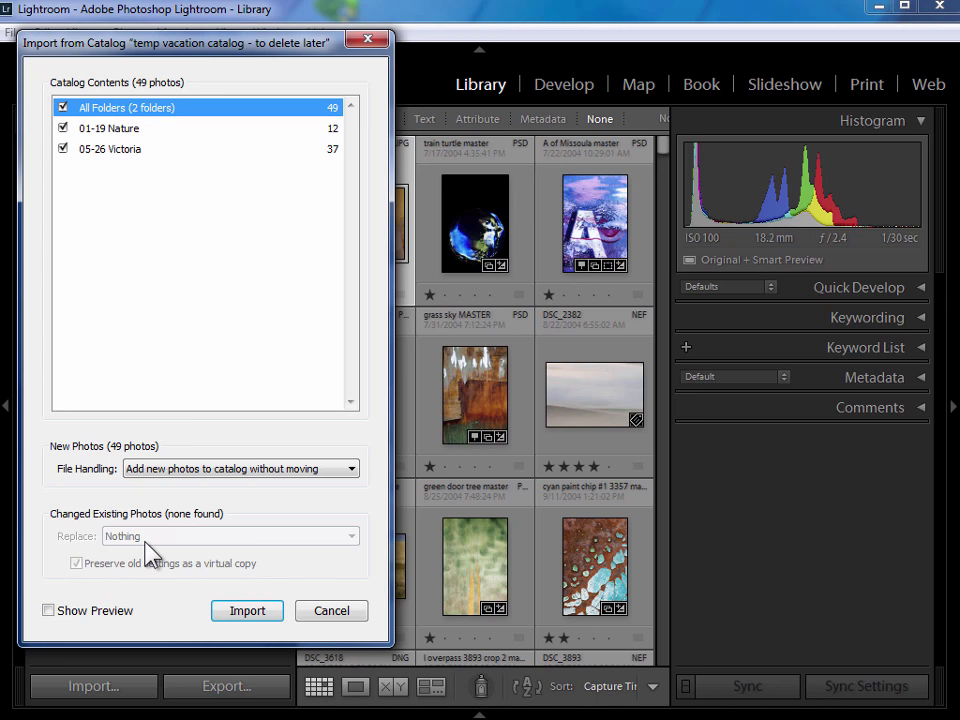
Step: Import the 49 photos into the main catalog and view the 01-19 Nature folder
{"action": "left_click", "coordinate": [255, 610]}
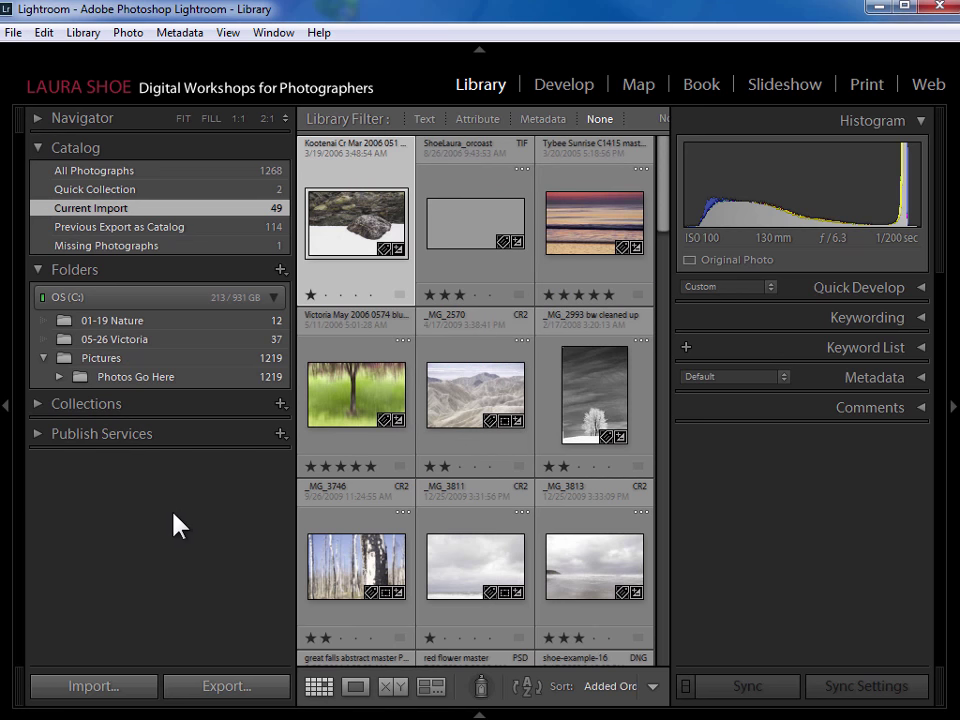
{"action": "left_click", "coordinate": [126, 322]}
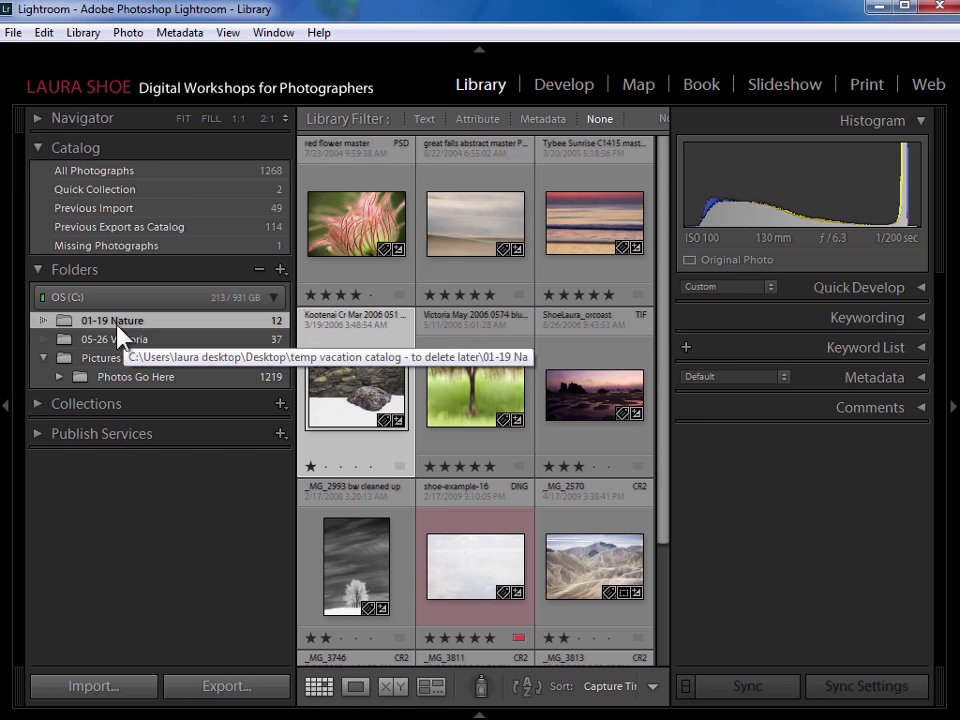
Step: Show Parent Folder twice from 01-19 Nature to reveal the temp vacation catalog folder and Desktop
{"action": "right_click", "coordinate": [112, 321]}
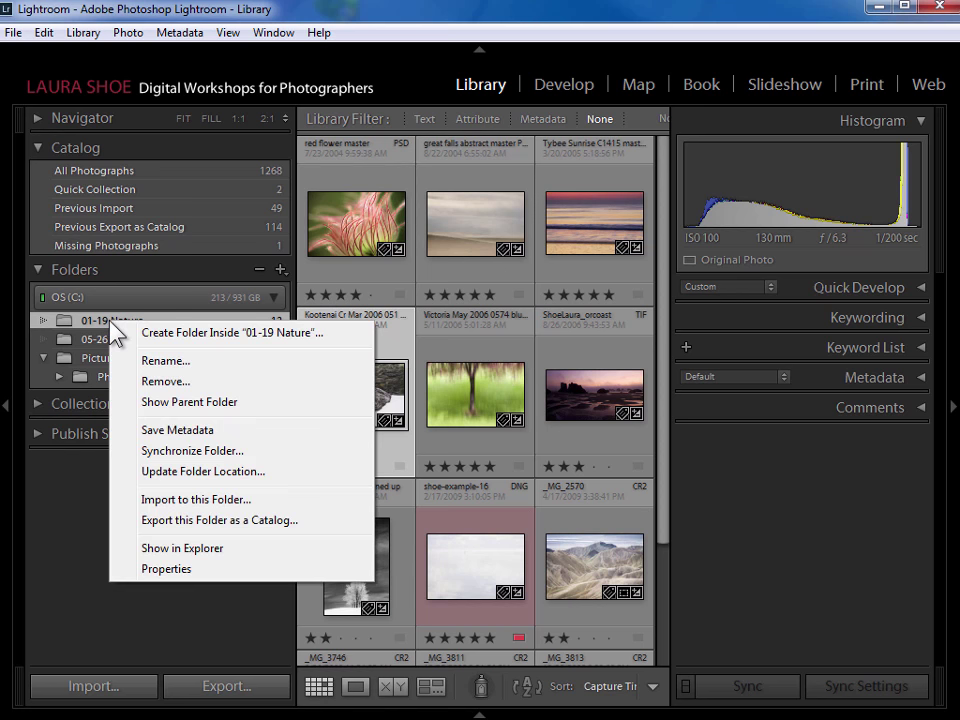
{"action": "left_click", "coordinate": [165, 403]}
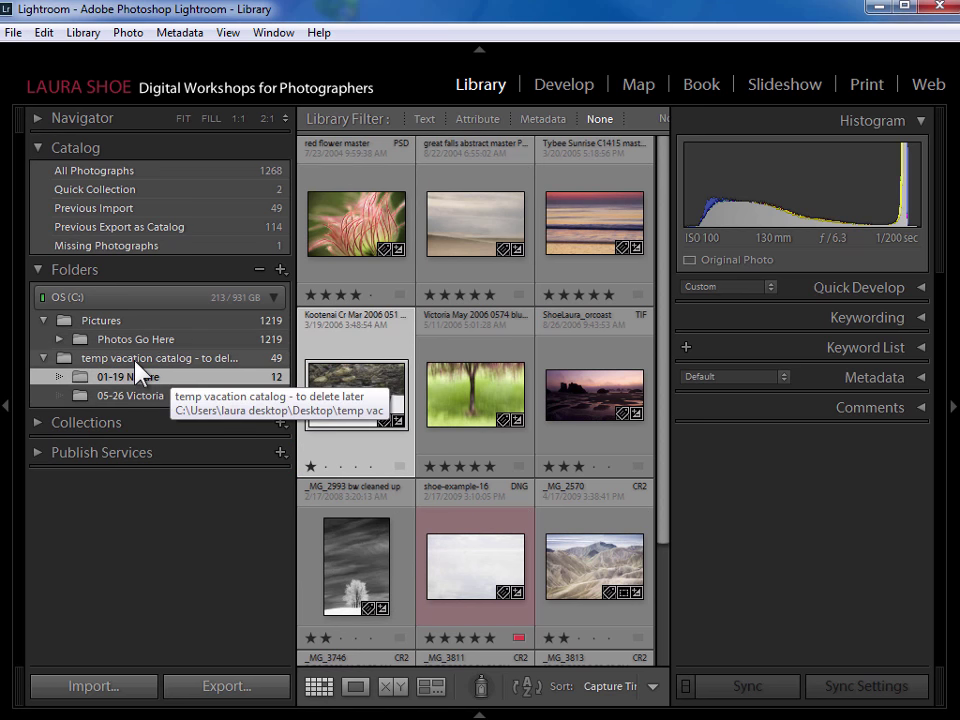
{"action": "right_click", "coordinate": [138, 366]}
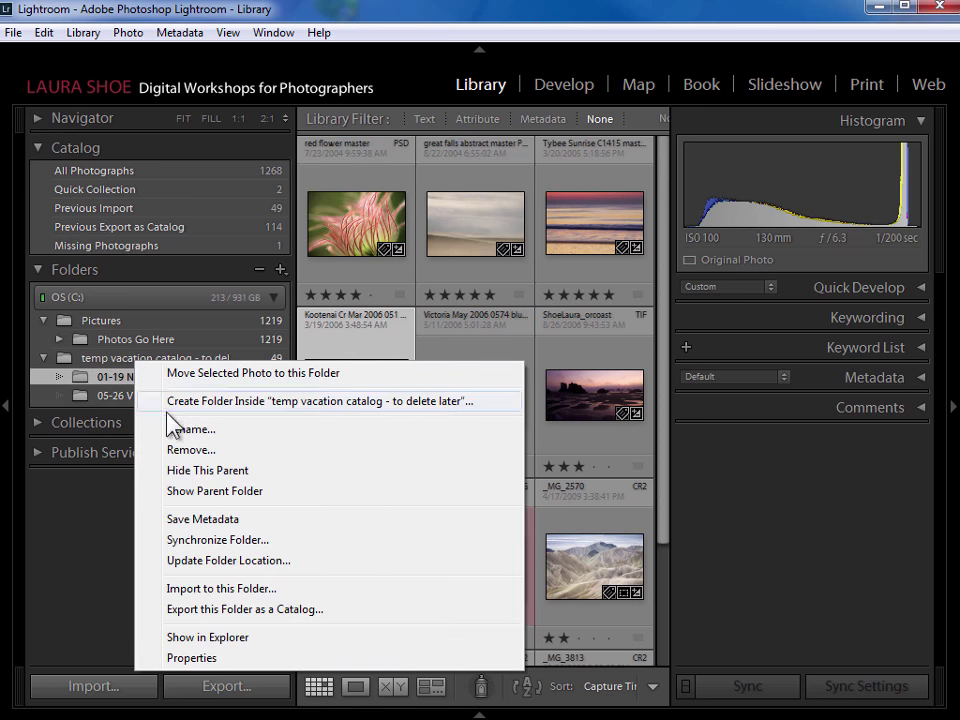
{"action": "left_click", "coordinate": [183, 495]}
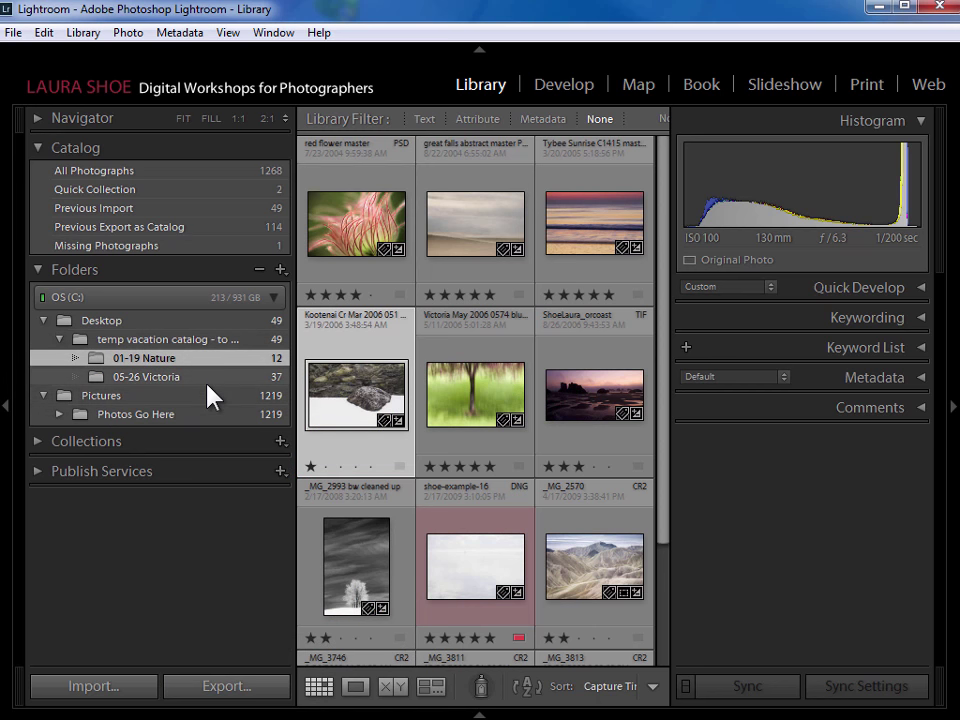
Step: Drag 01-19 Nature and 05-26 Victoria into 2012 under Photos Go Here, then confirm the temp folder is empty
{"action": "left_click", "coordinate": [60, 415]}
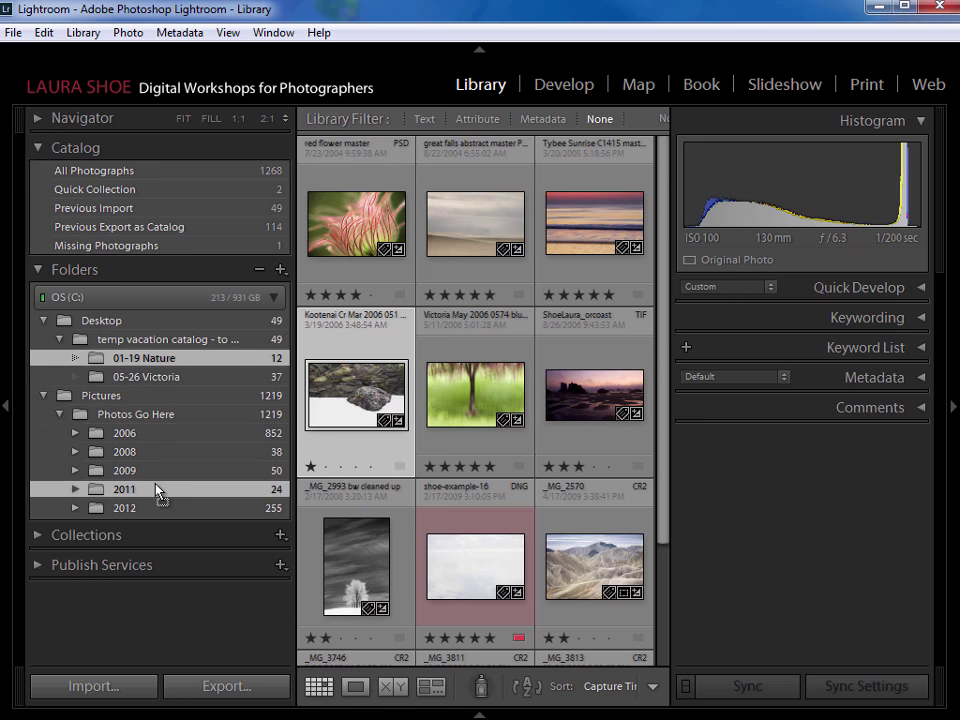
{"action": "left_click_drag", "start_coordinate": [158, 490], "coordinate": [154, 512]}
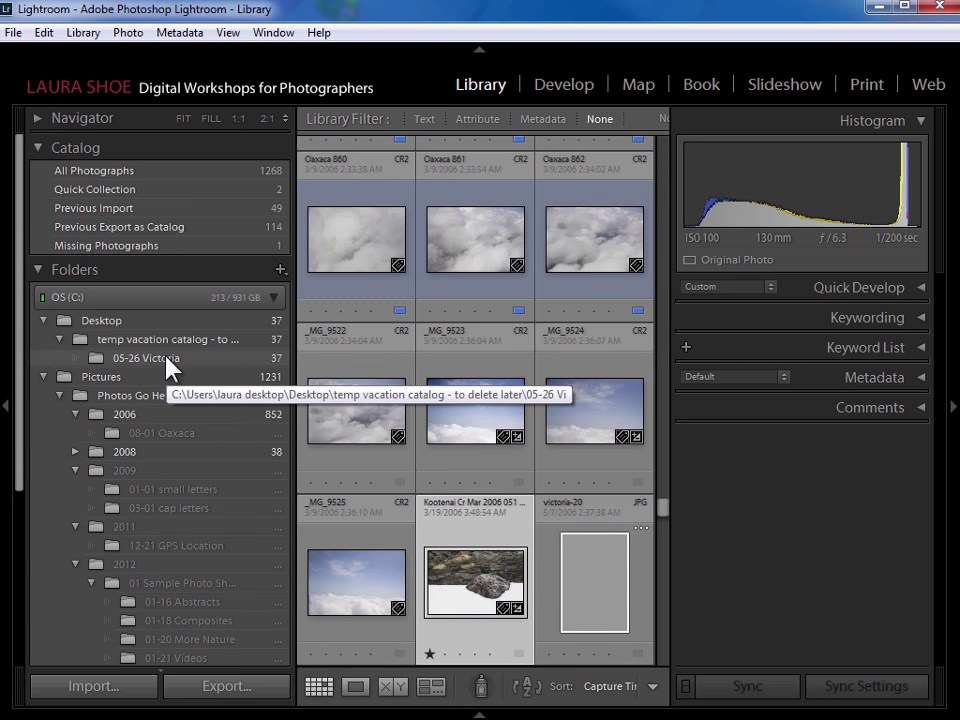
{"action": "left_click", "coordinate": [167, 358]}
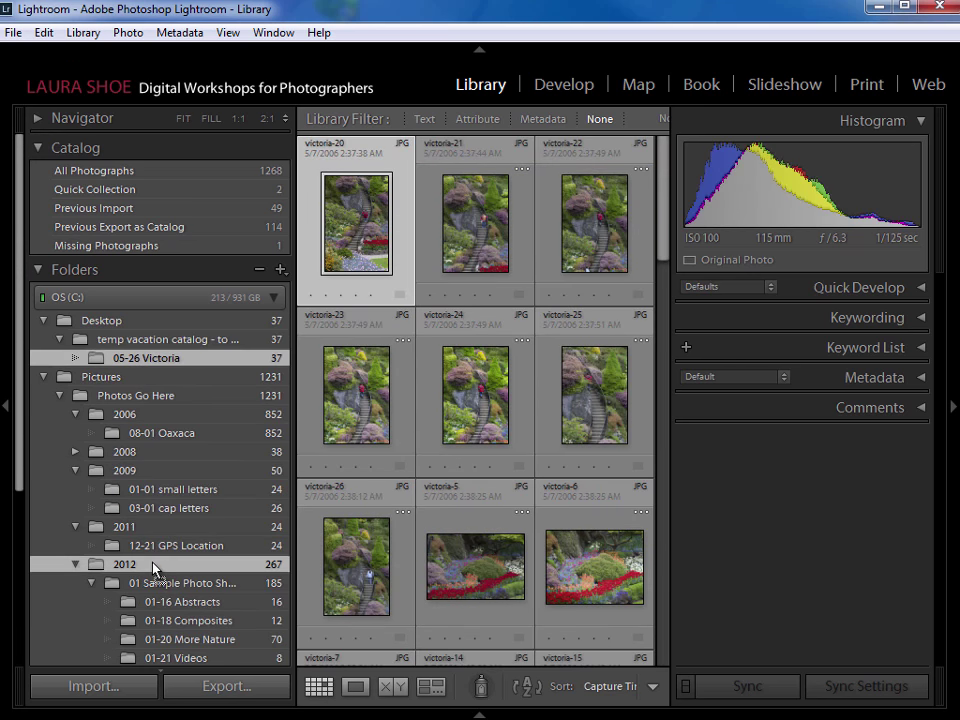
{"action": "left_click_drag", "start_coordinate": [153, 567], "coordinate": [154, 572]}
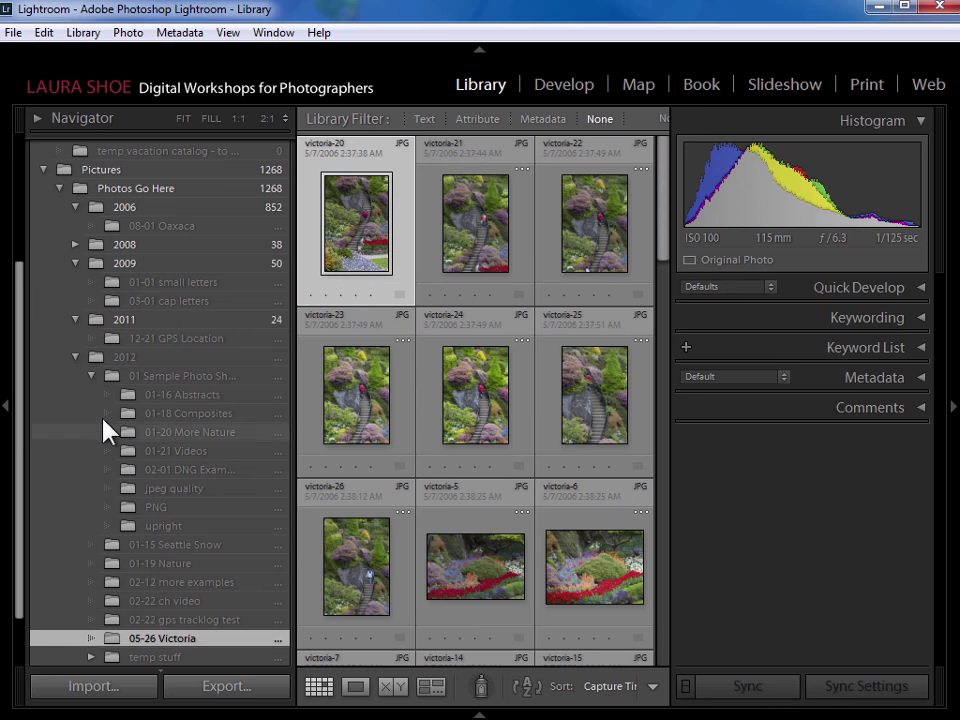
{"action": "scroll", "coordinate": [106, 400], "scroll_direction": "up", "scroll_amount": 4}
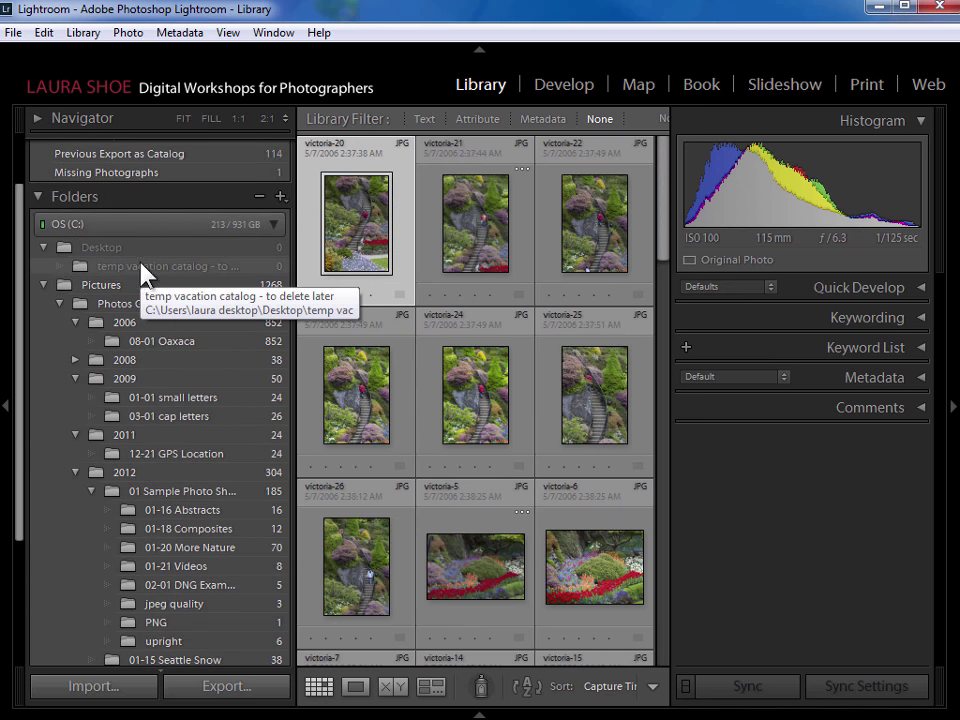
{"action": "left_click", "coordinate": [125, 268]}
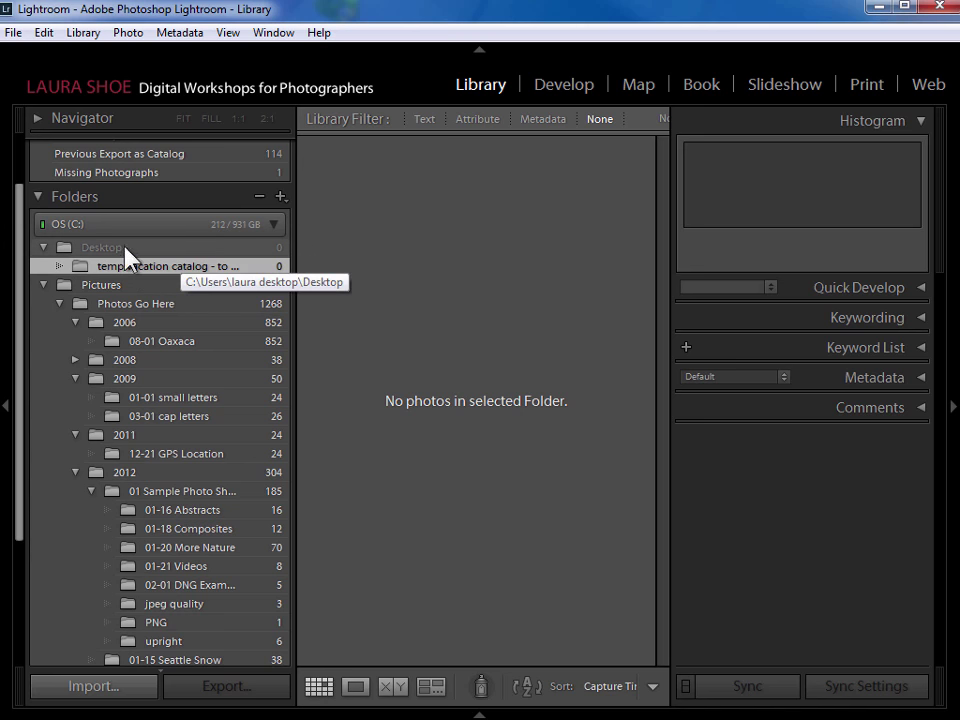
Step: Remove the empty Desktop folder and its temp vacation catalog subfolder from the Folders panel
{"action": "right_click", "coordinate": [114, 251]}
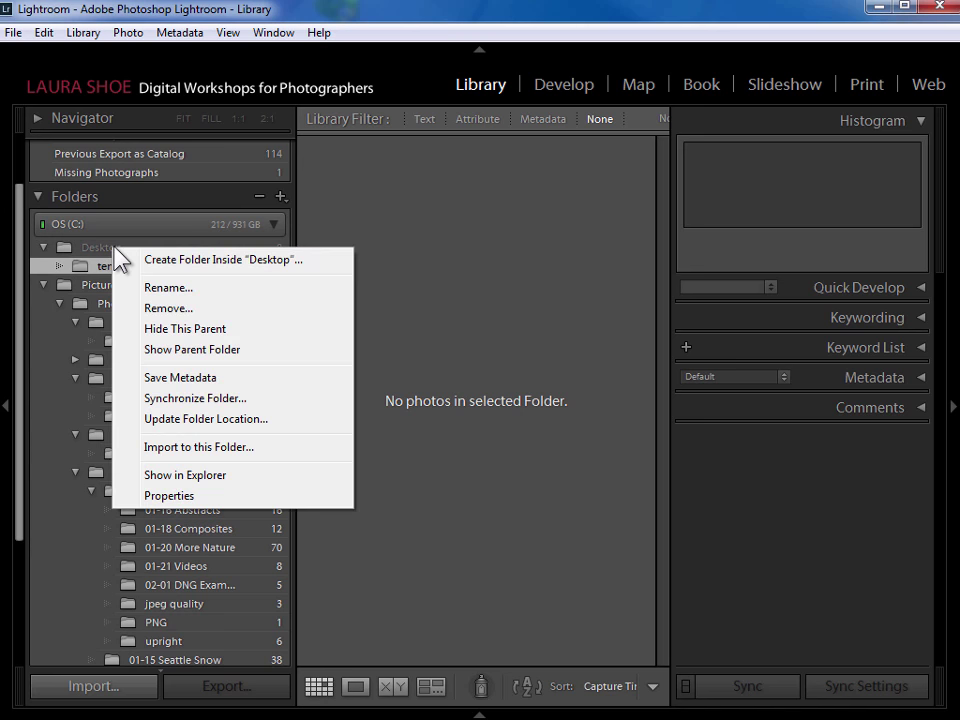
{"action": "left_click", "coordinate": [154, 308]}
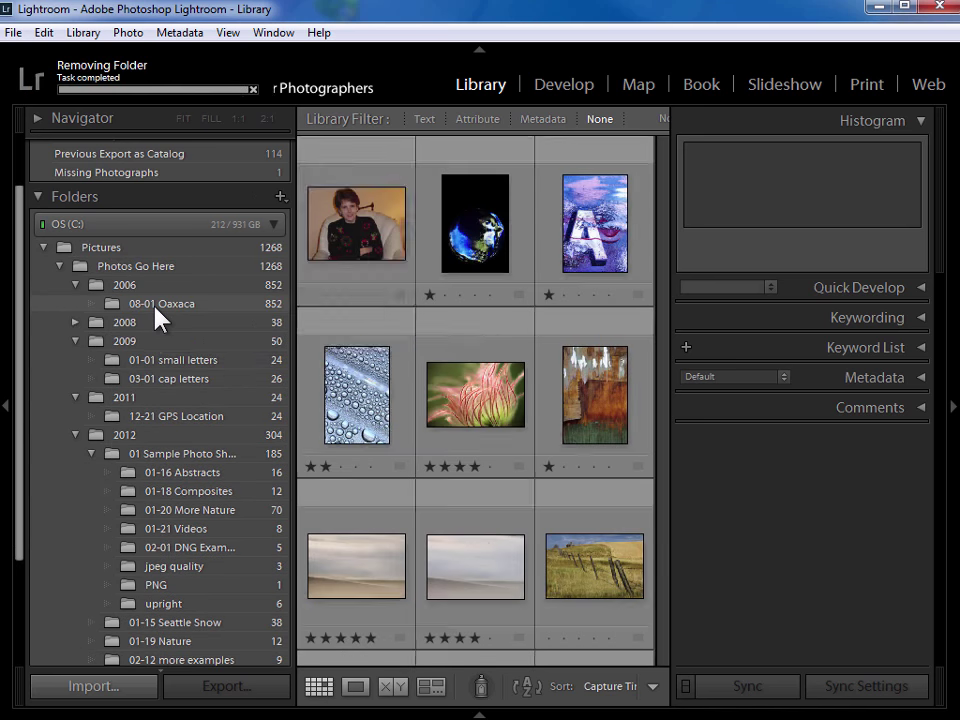